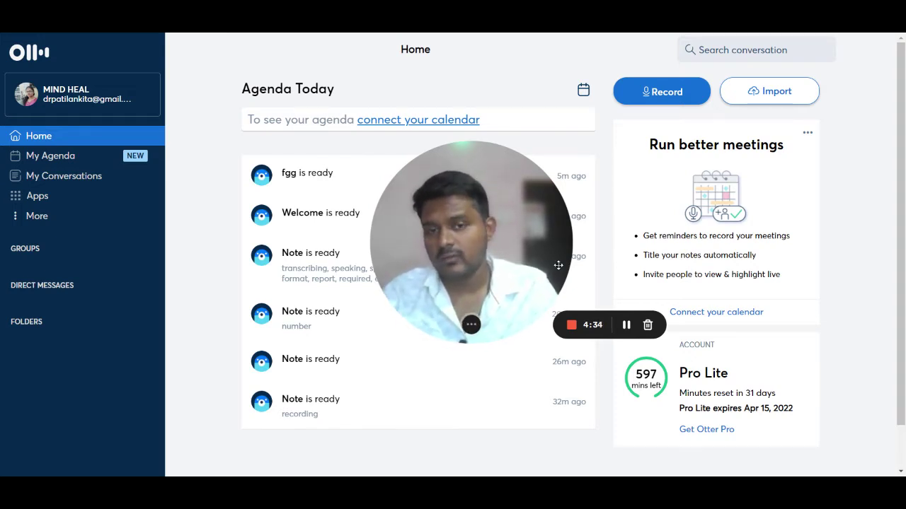
Step: Record a 34-second live note, selecting a transcribed paragraph, then stop the recording
drag(496, 237, 208, 318)
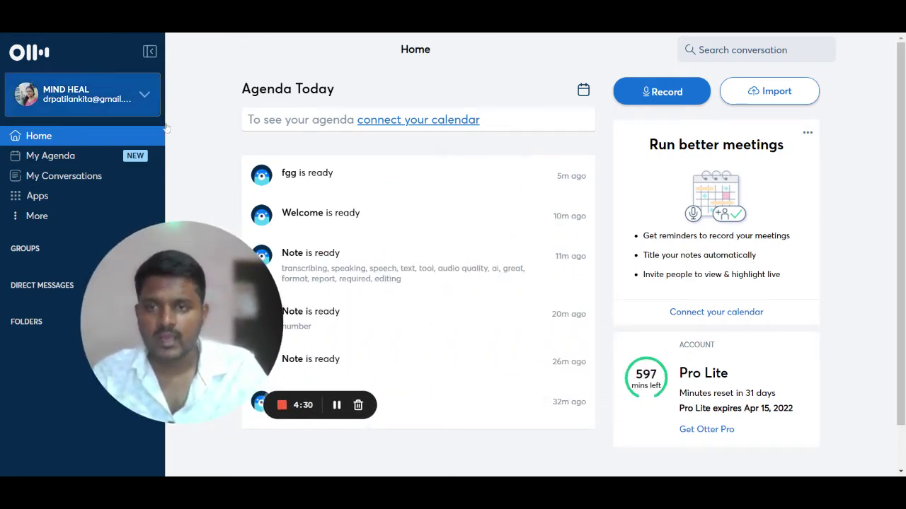
drag(177, 263, 340, 261)
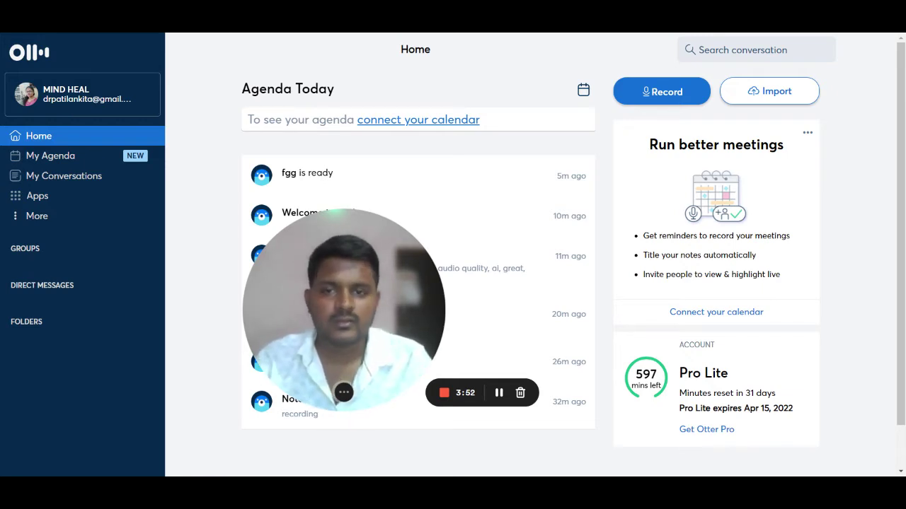
drag(354, 293, 140, 347)
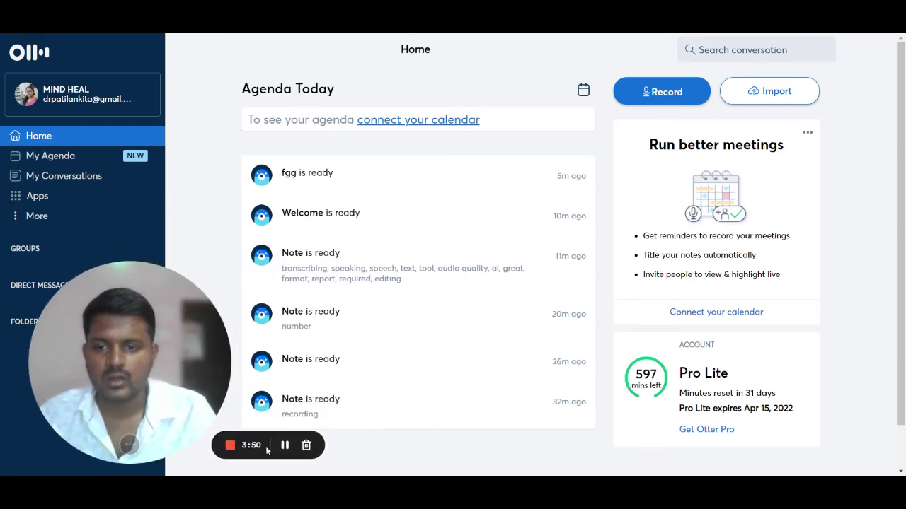
click(133, 445)
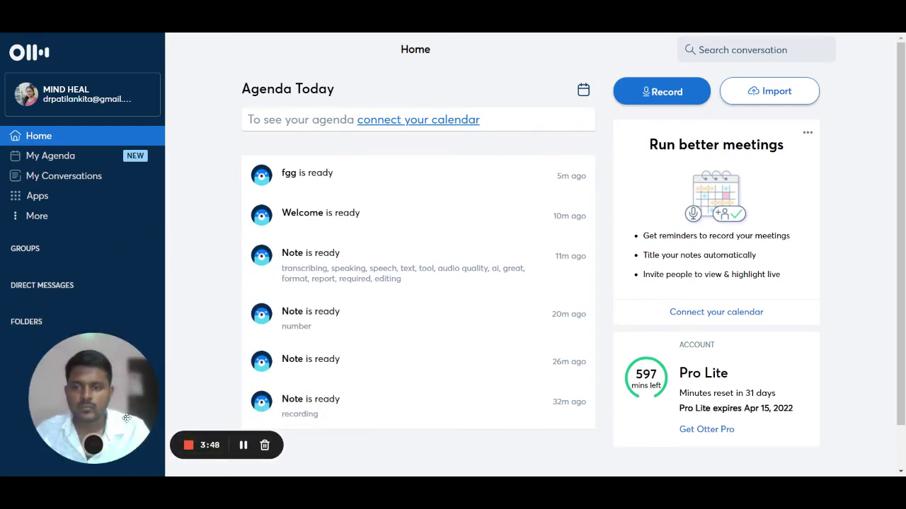
click(650, 97)
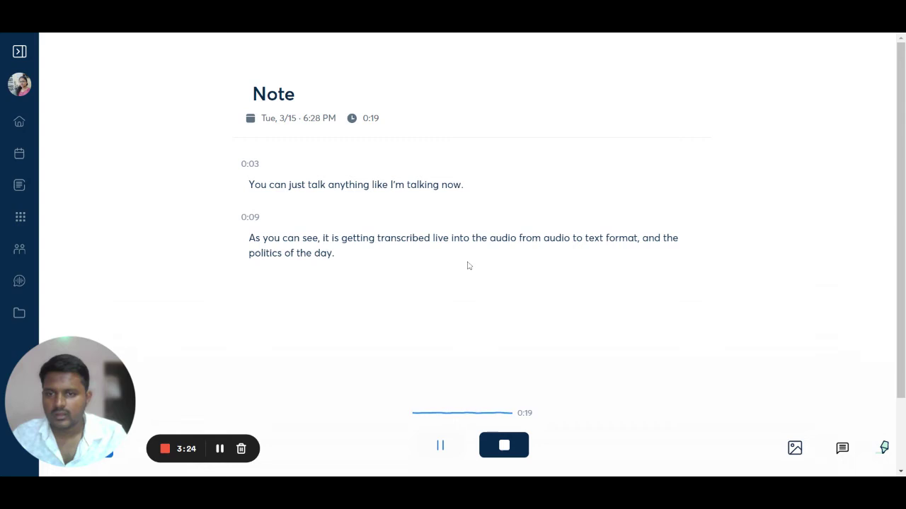
triple_click(368, 269)
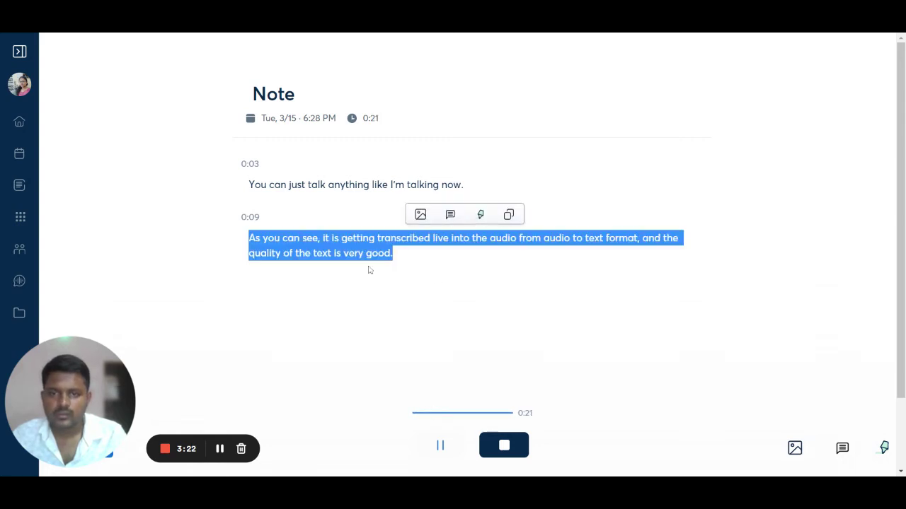
click(367, 274)
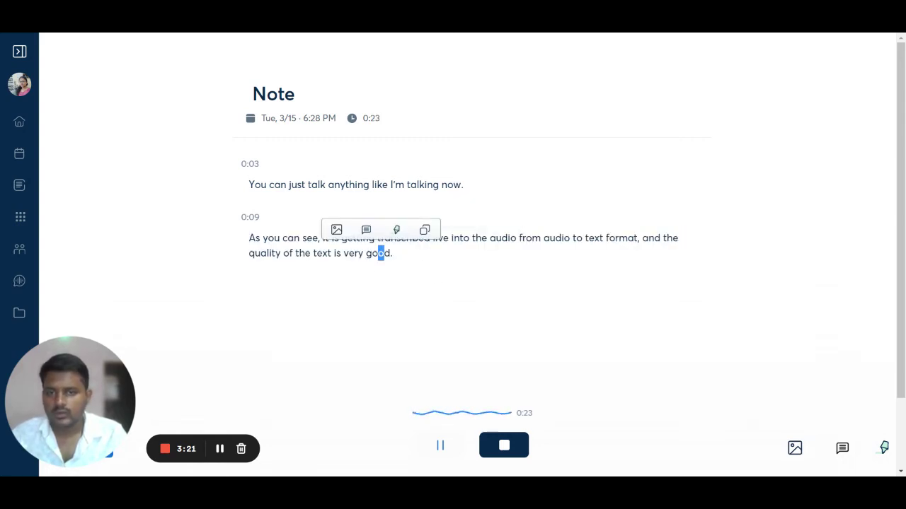
triple_click(356, 266)
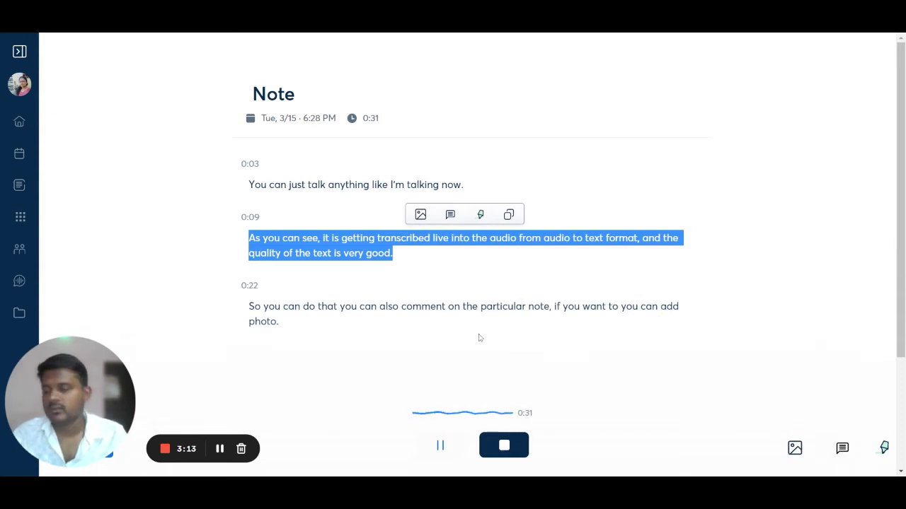
click(500, 450)
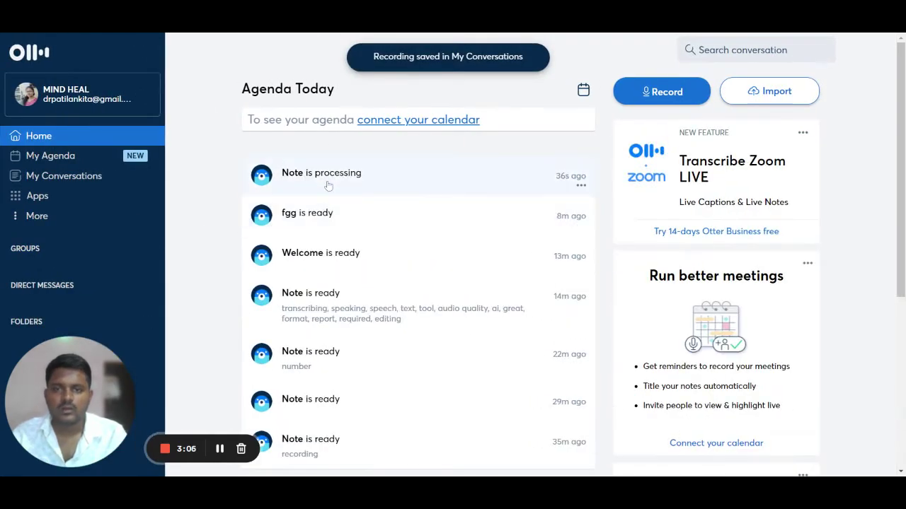
Step: Review the new Note's transcript and keywords, then go back Home and start an import
click(327, 183)
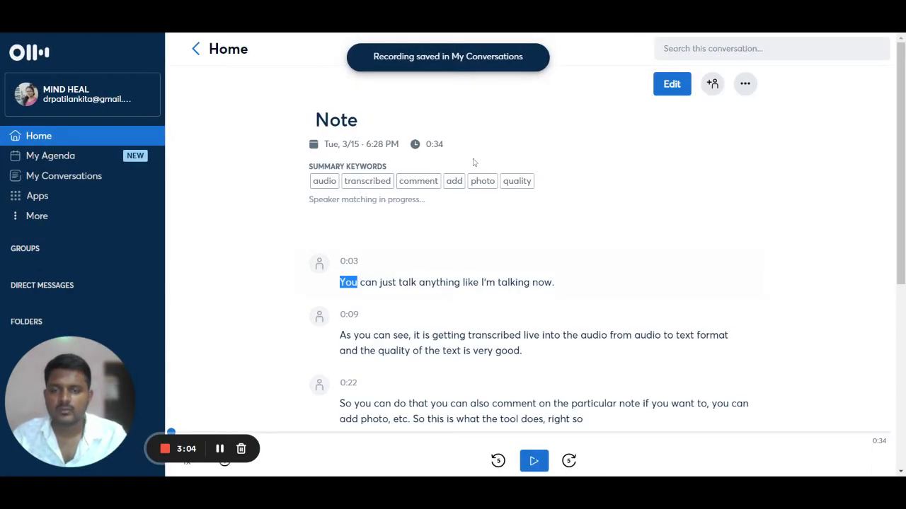
scroll(418, 253, down, 3)
scroll(279, 154, up, 2)
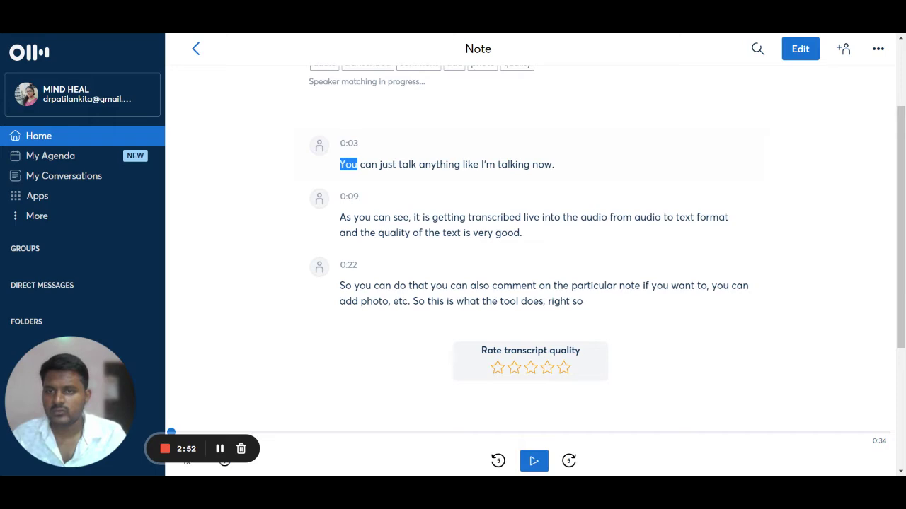
scroll(241, 83, up, 3)
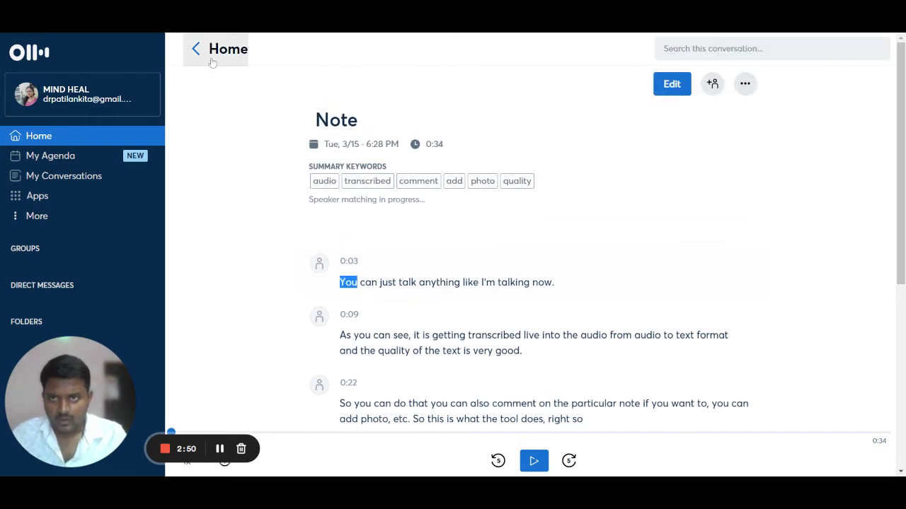
click(211, 63)
click(753, 91)
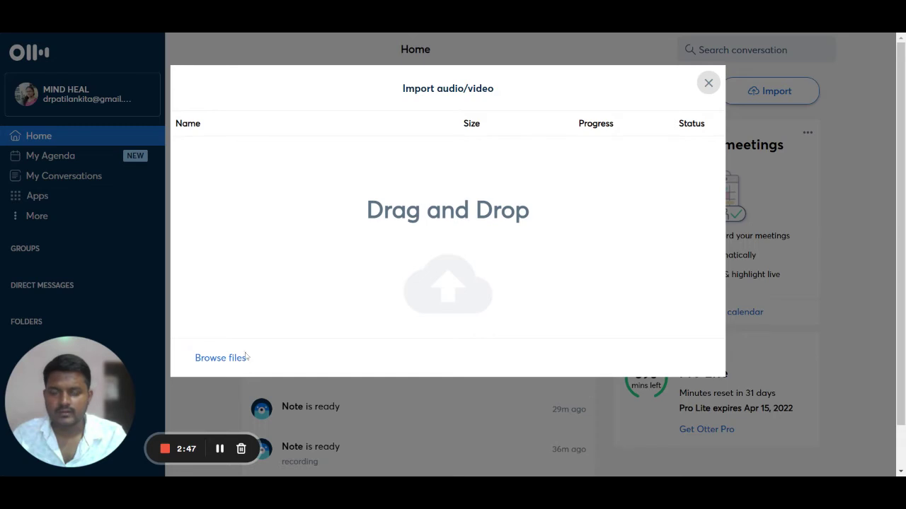
Step: Import Welcome.mp3 and open its still-processing transcript
click(237, 357)
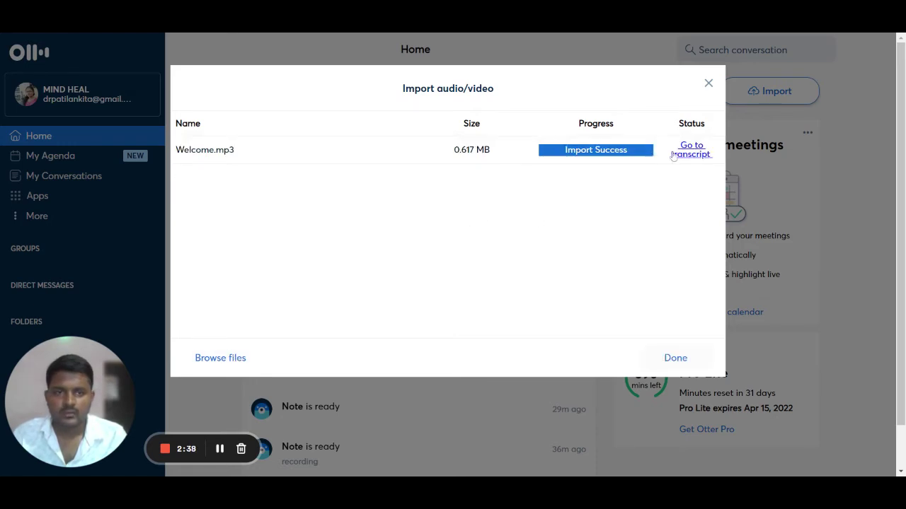
click(685, 155)
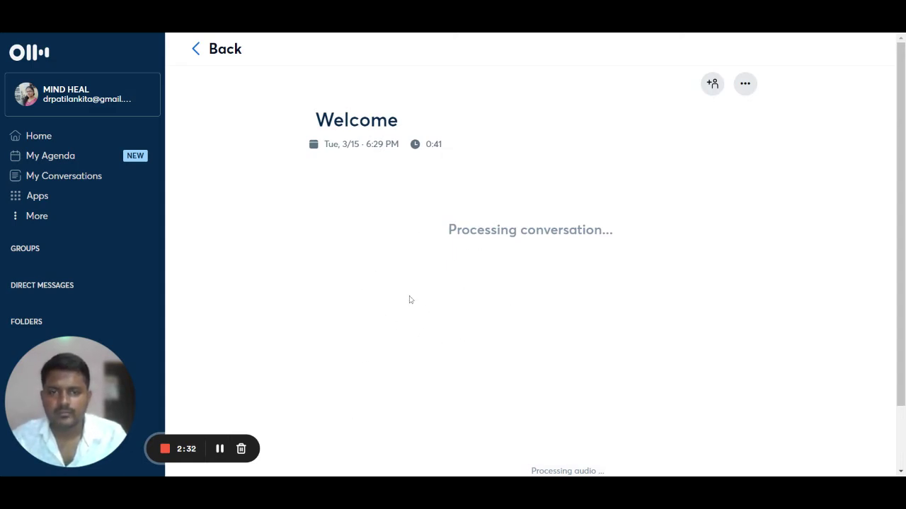
Step: Play the Welcome audio from the word 'Thank' and pause it after a few sentences
scroll(448, 265, down, 1)
scroll(448, 276, up, 1)
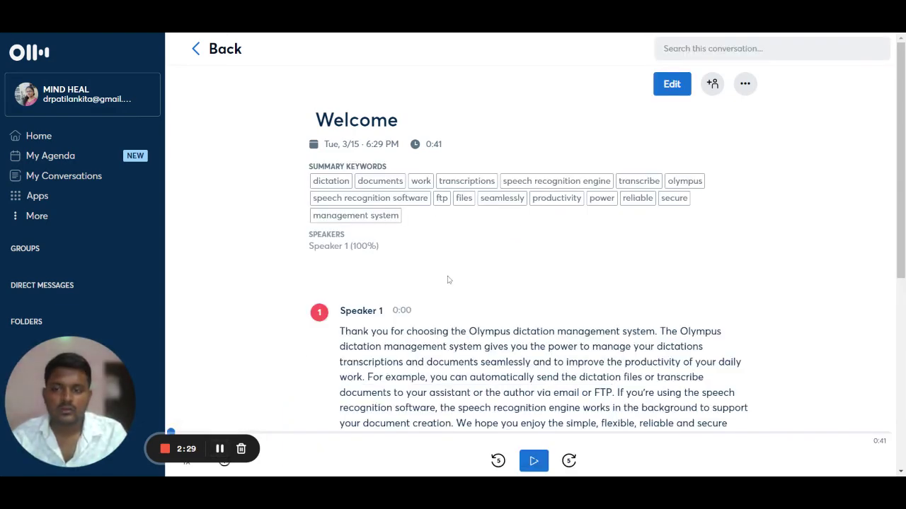
scroll(492, 290, down, 2)
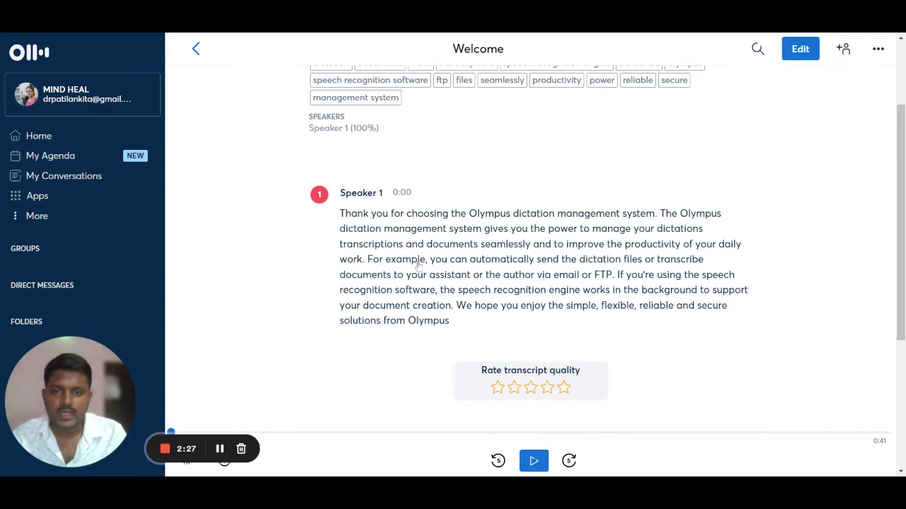
scroll(413, 265, up, 2)
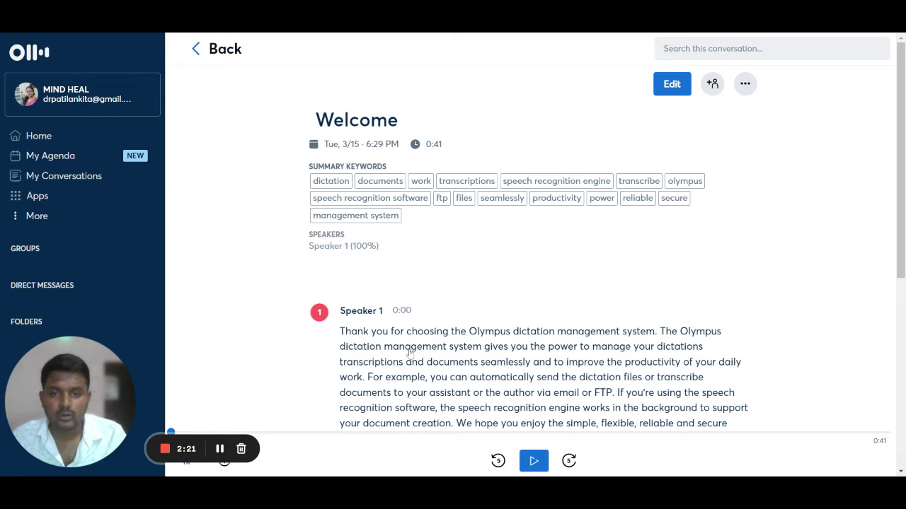
double_click(354, 331)
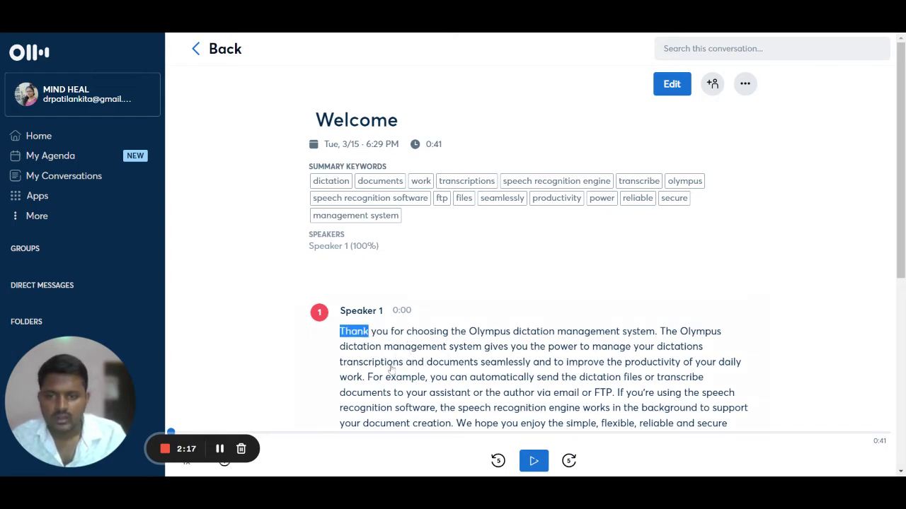
scroll(495, 407, down, 2)
click(533, 462)
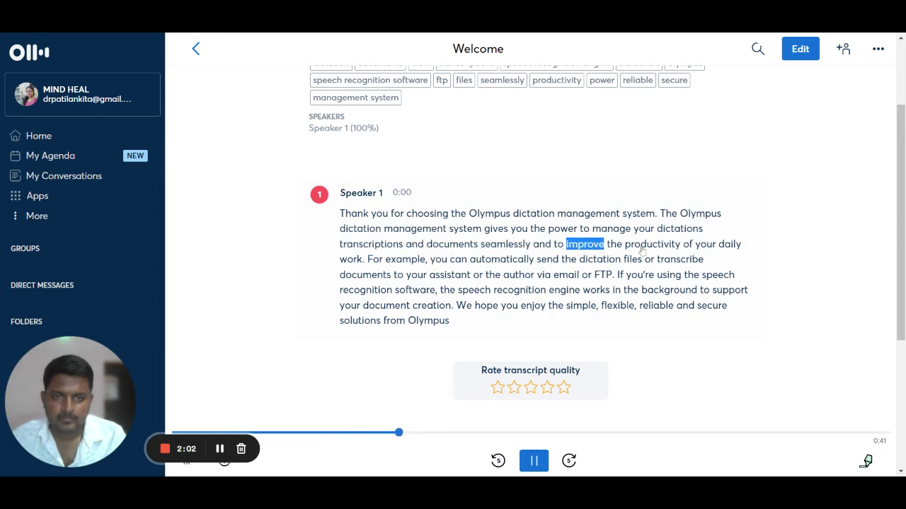
click(534, 467)
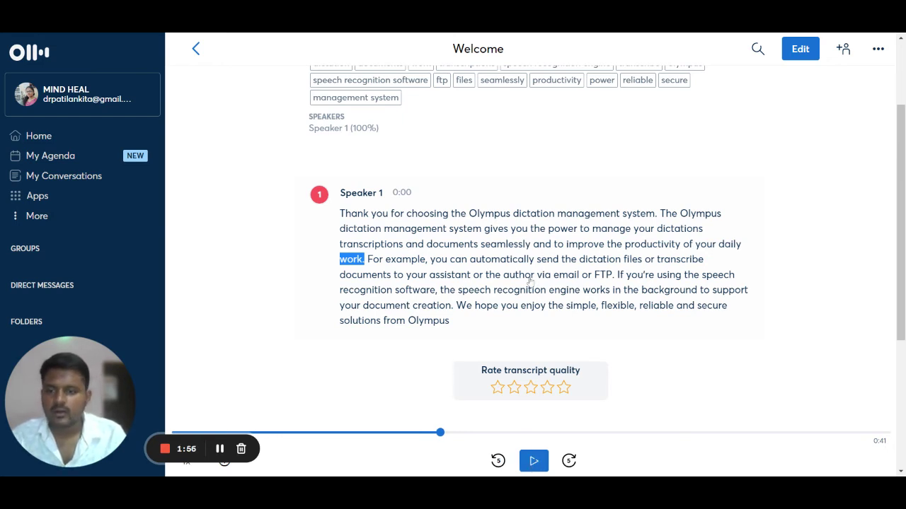
scroll(516, 290, up, 1)
scroll(467, 255, up, 2)
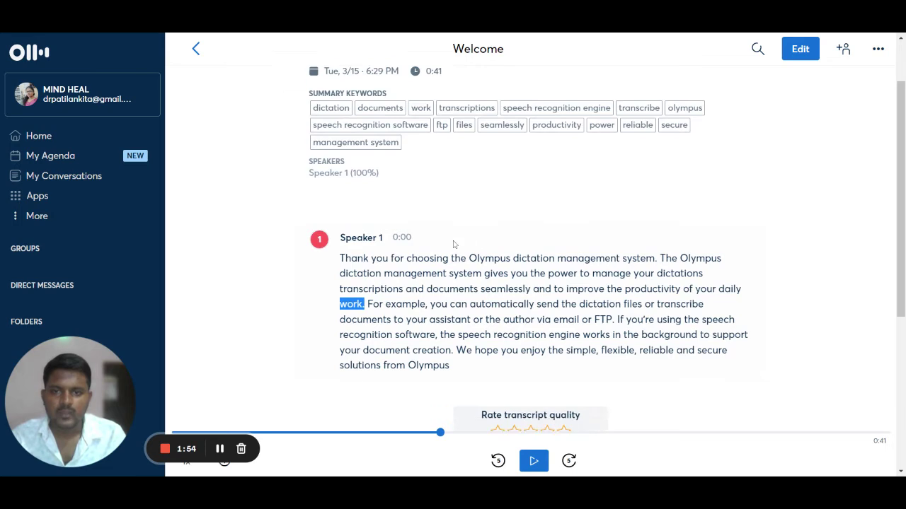
Step: Jump playback to points within the second sentence of the Welcome transcript
scroll(439, 247, down, 3)
click(431, 246)
click(437, 247)
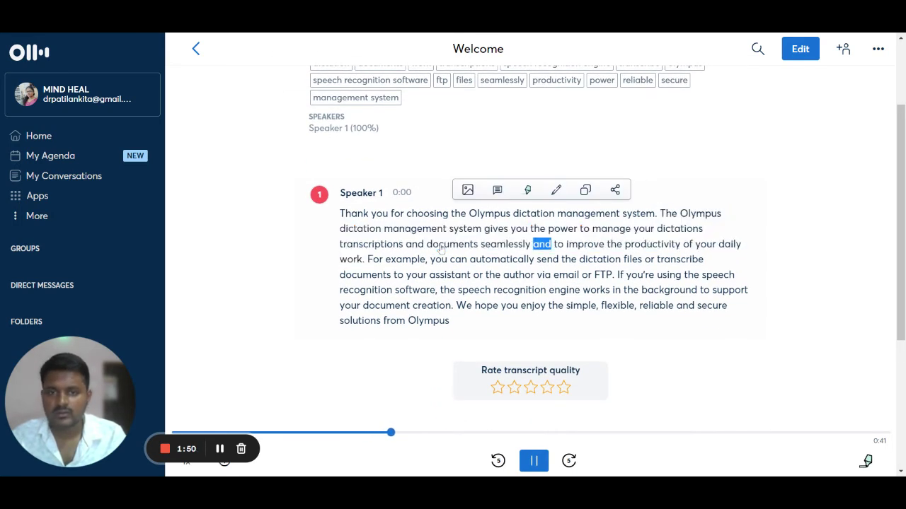
click(440, 248)
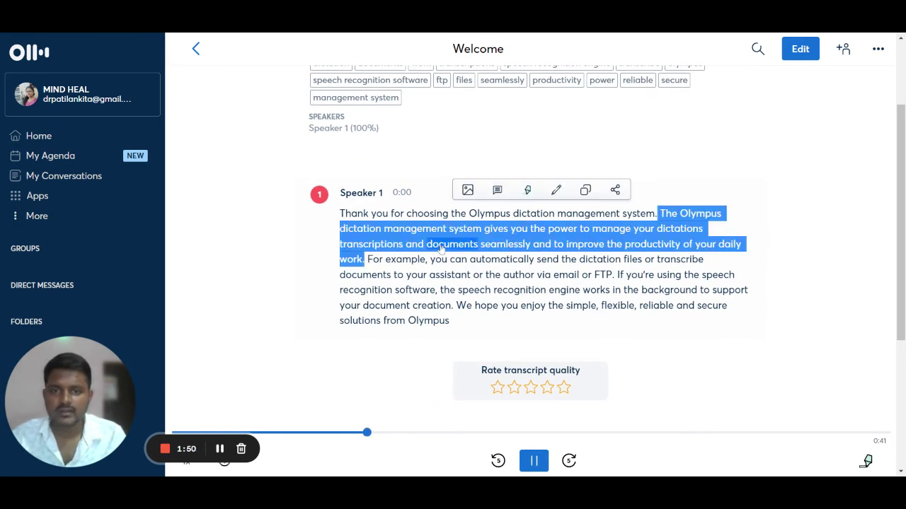
Step: Replace 'documents' with 'text' in the transcript's second sentence
click(556, 190)
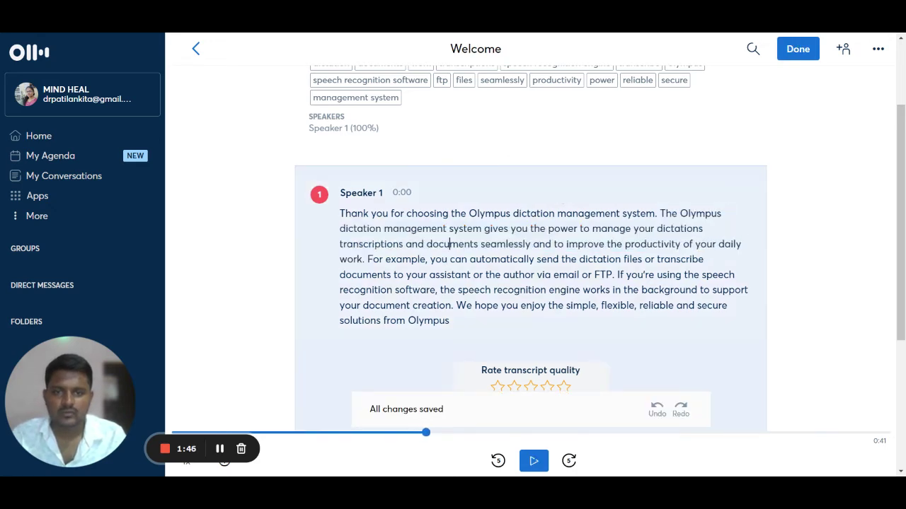
click(448, 244)
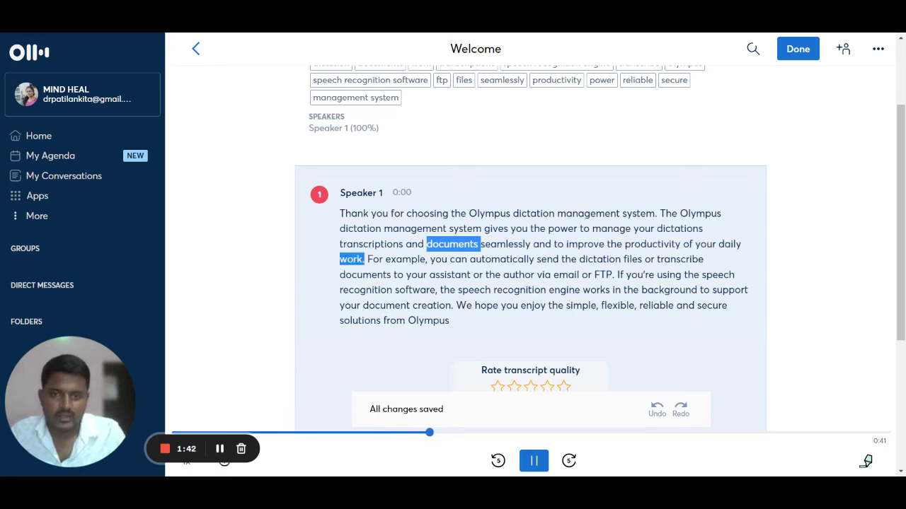
key(BackSpace)
text(t)
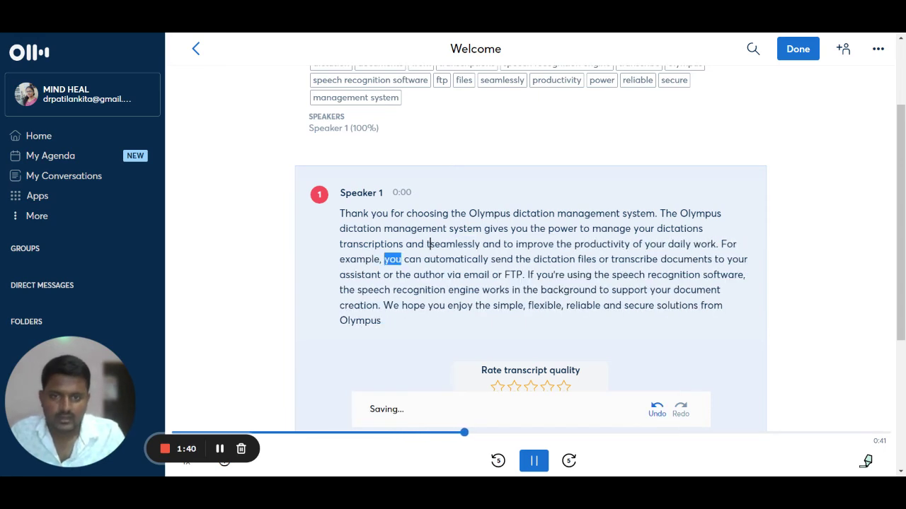
text(ext)
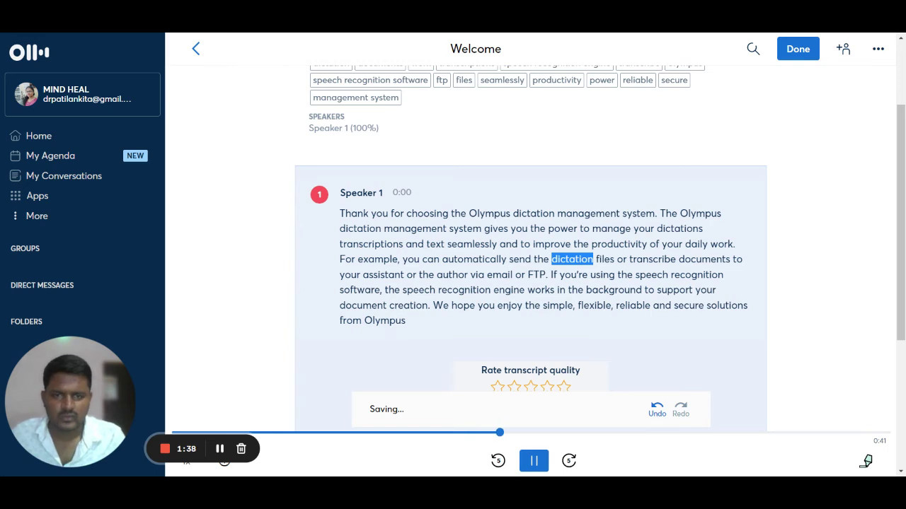
scroll(278, 322, down, 1)
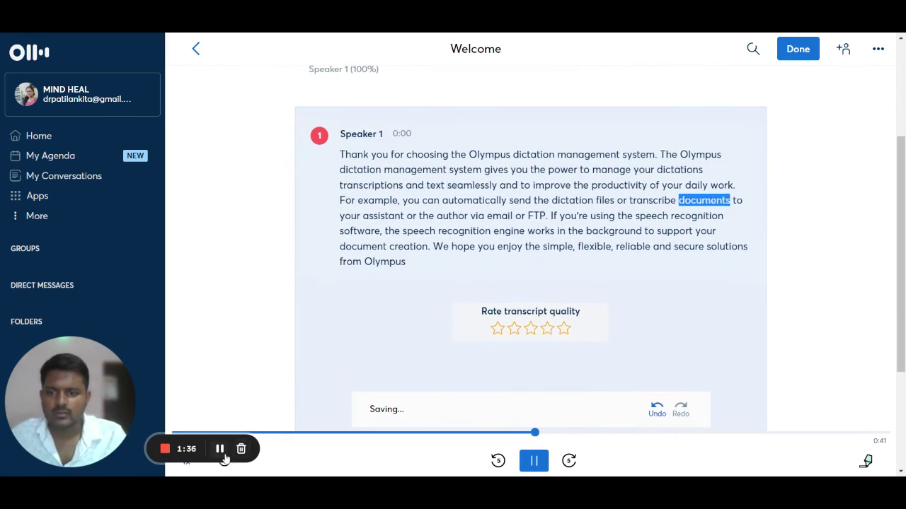
Step: Import the video fgg.mp4 from Home and open its 43-second transcript
click(195, 49)
click(732, 92)
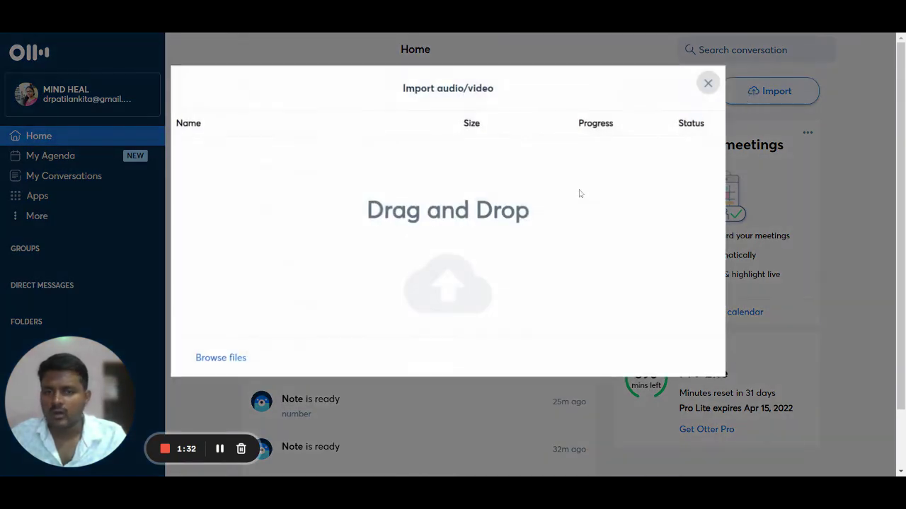
click(211, 361)
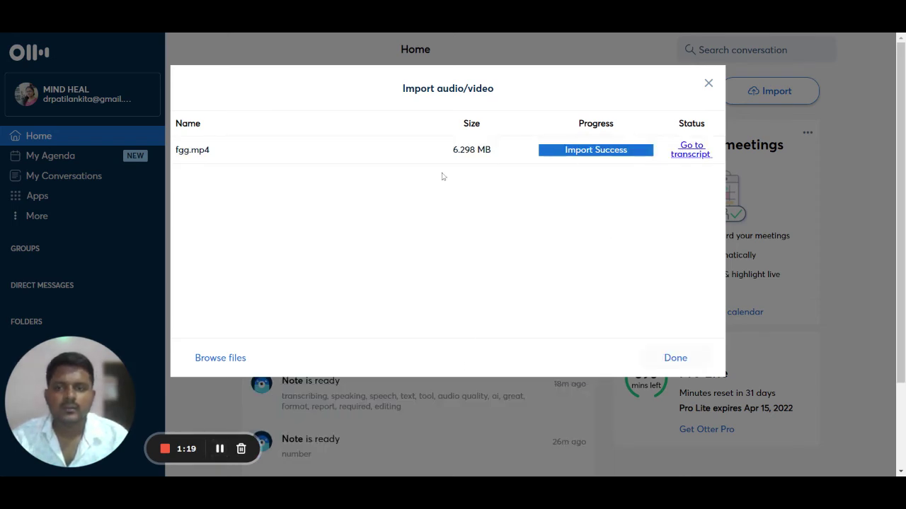
click(687, 158)
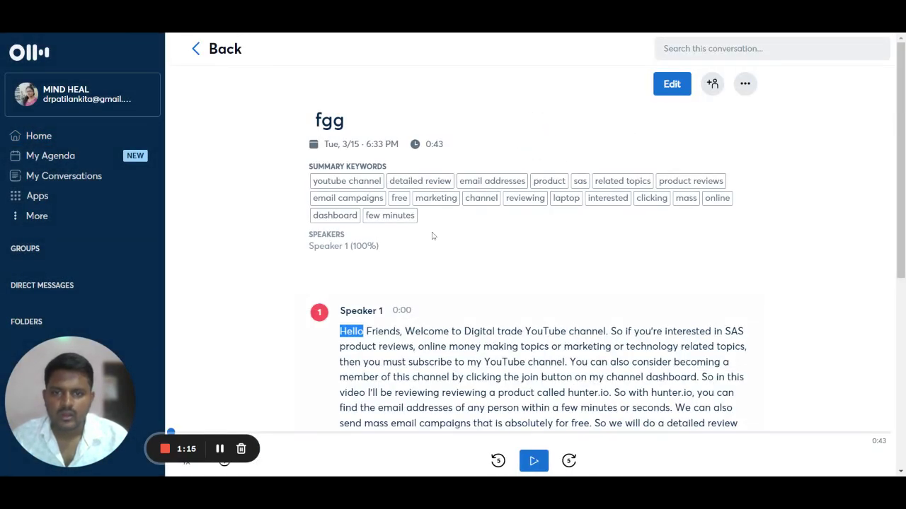
Step: Play the fgg recording from the start and pause it at the word 'technology'
scroll(418, 318, down, 3)
scroll(425, 283, up, 2)
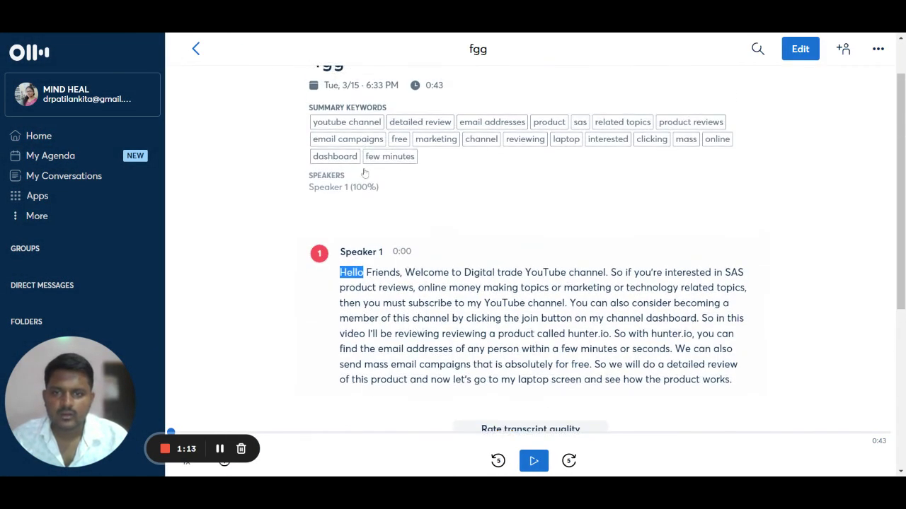
scroll(388, 139, up, 1)
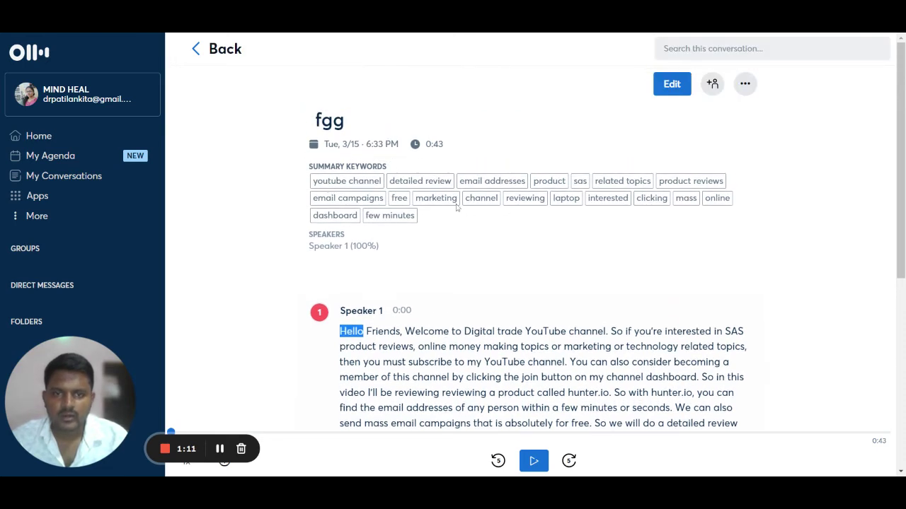
scroll(414, 322, down, 1)
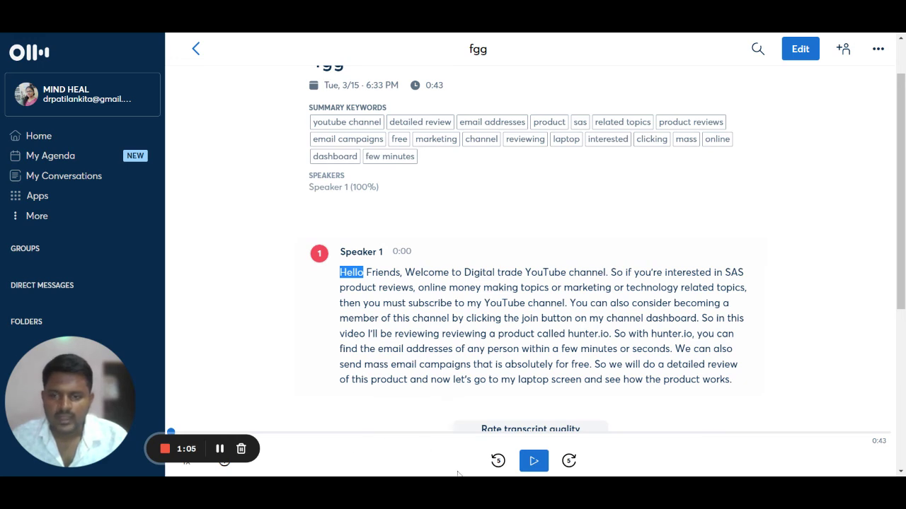
click(530, 471)
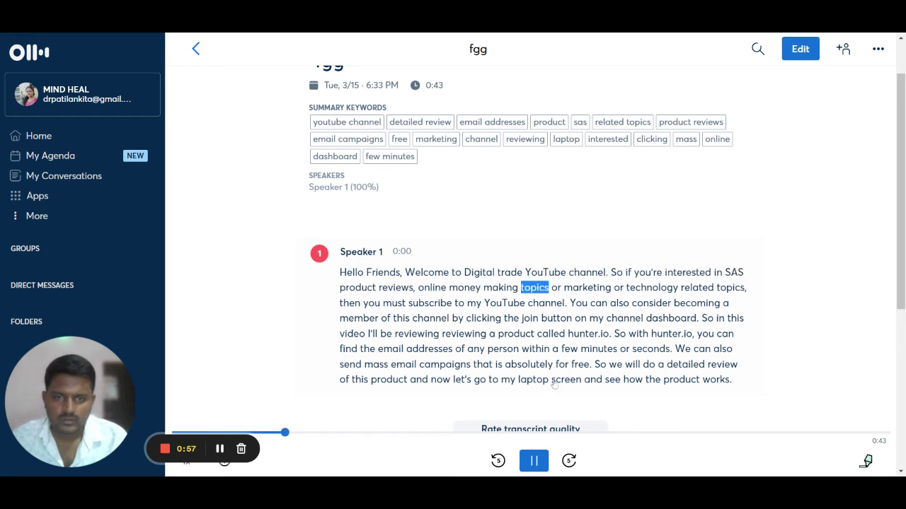
click(538, 465)
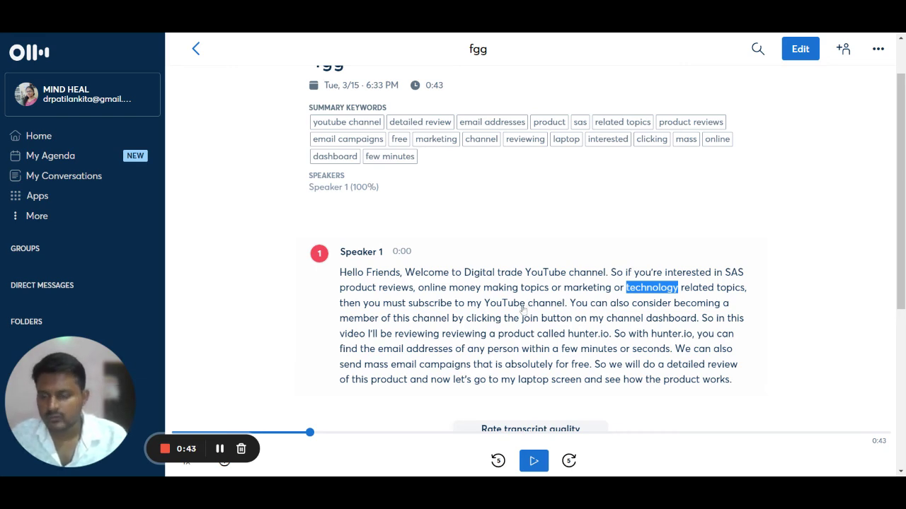
scroll(517, 330, down, 1)
scroll(517, 329, down, 2)
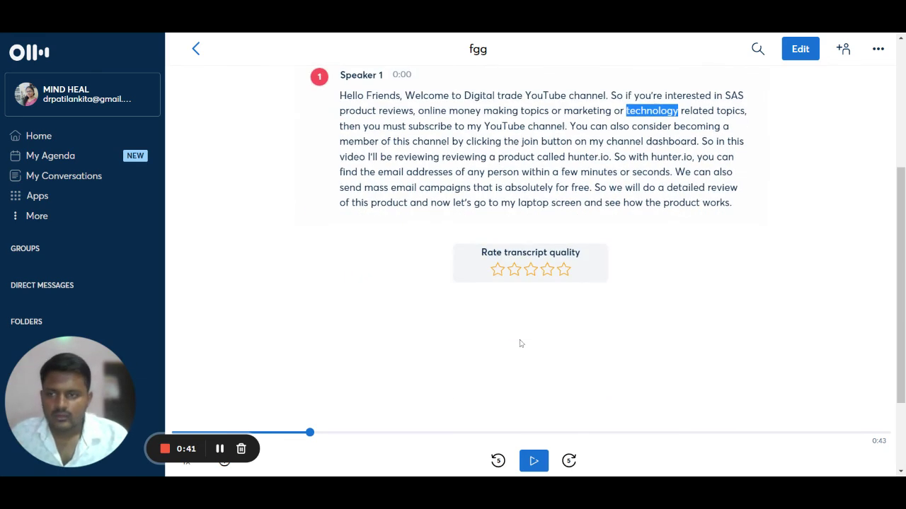
Step: Browse the Apps settings integrations, including Zoom, Dropbox, Google and Microsoft
click(137, 196)
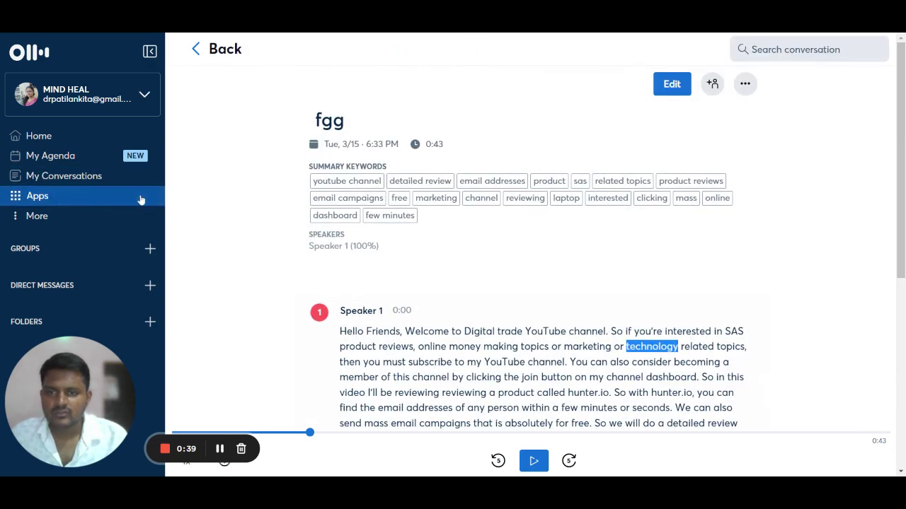
scroll(429, 234, down, 1)
scroll(429, 234, up, 1)
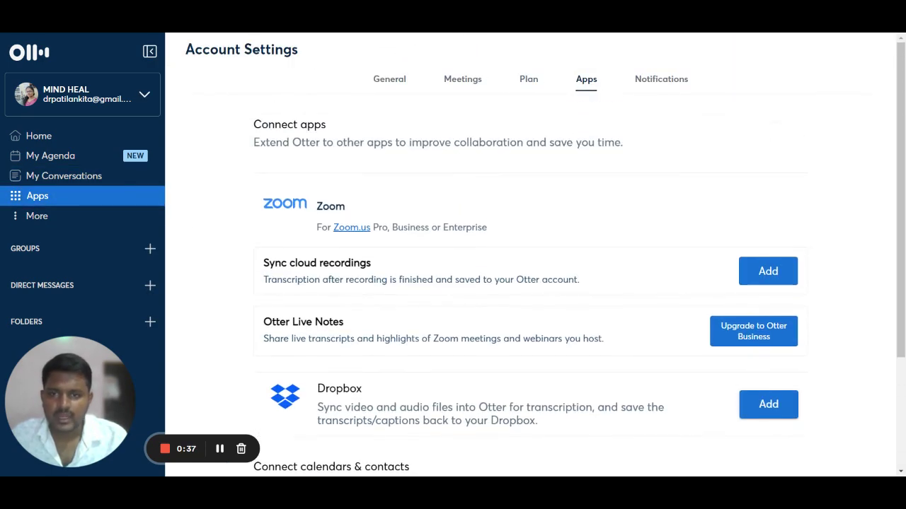
scroll(644, 207, down, 1)
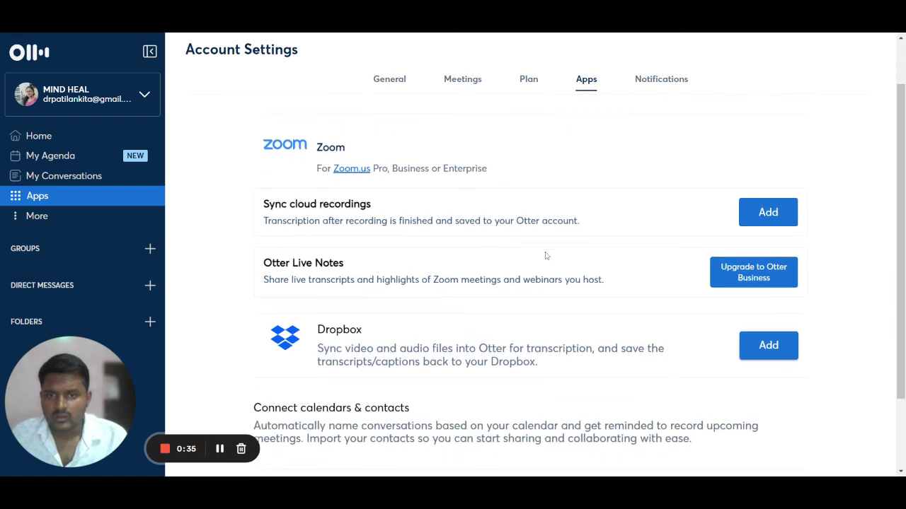
scroll(544, 255, down, 1)
scroll(544, 254, down, 1)
triple_click(424, 259)
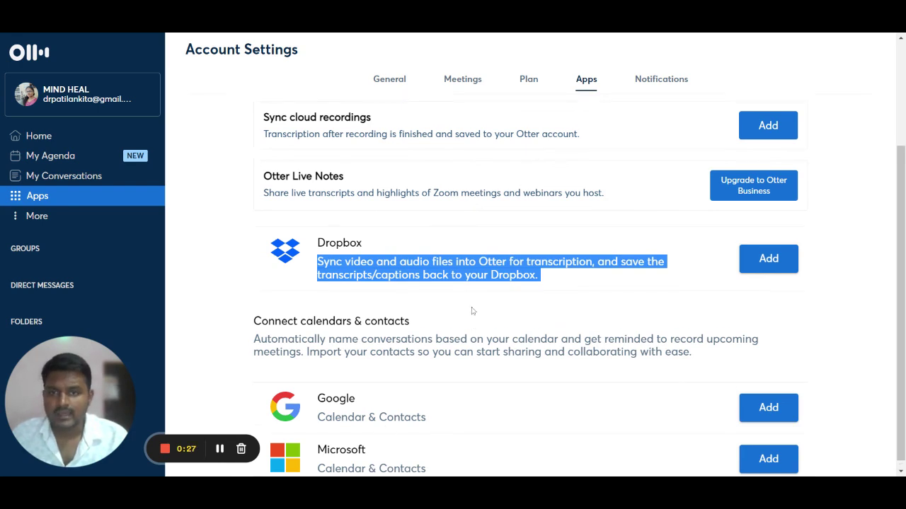
scroll(471, 309, up, 2)
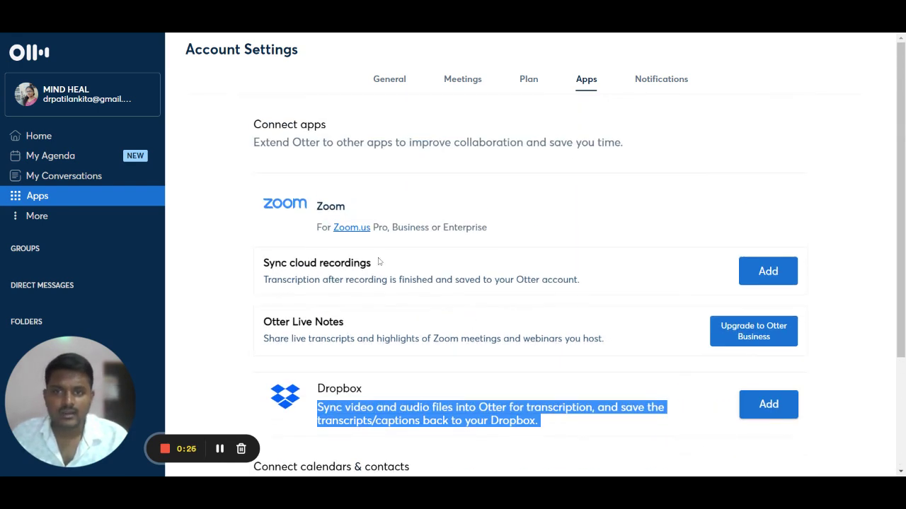
Step: Expand and close the extra sidebar navigation options
click(37, 218)
click(138, 313)
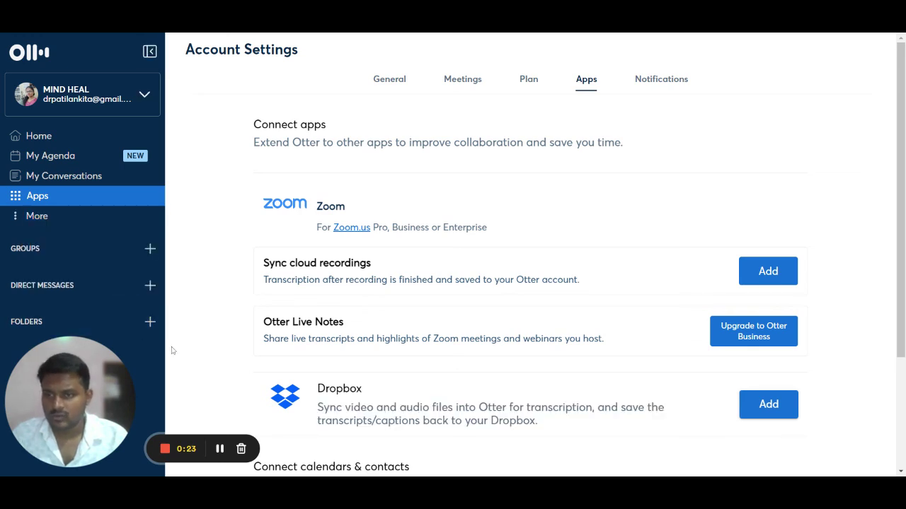
mouse_move(95, 387)
mouse_down()
mouse_move(394, 319)
mouse_move(437, 279)
mouse_up()
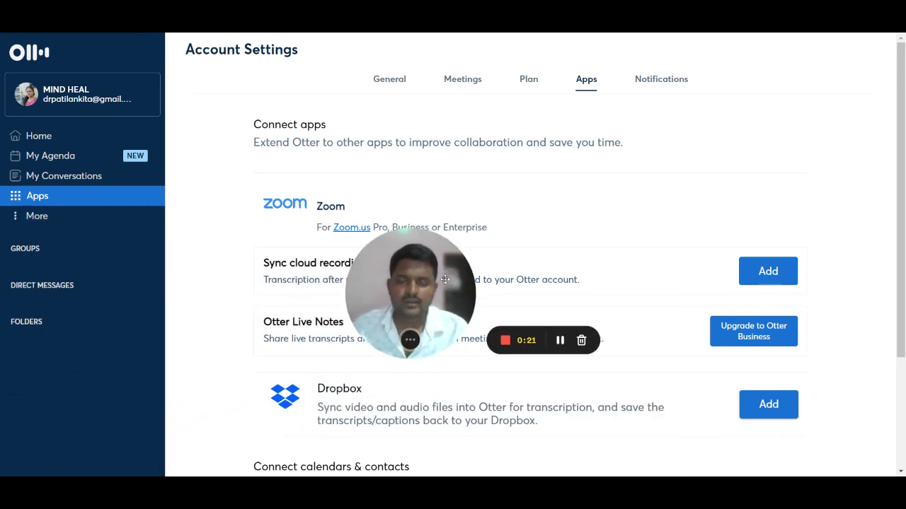